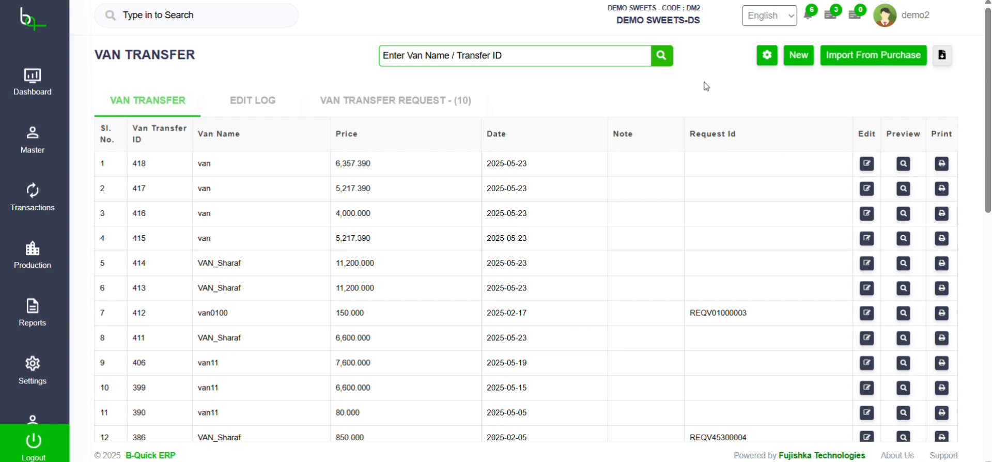
- Start a new van transfer from Shop with "van" as the destination
click(799, 55)
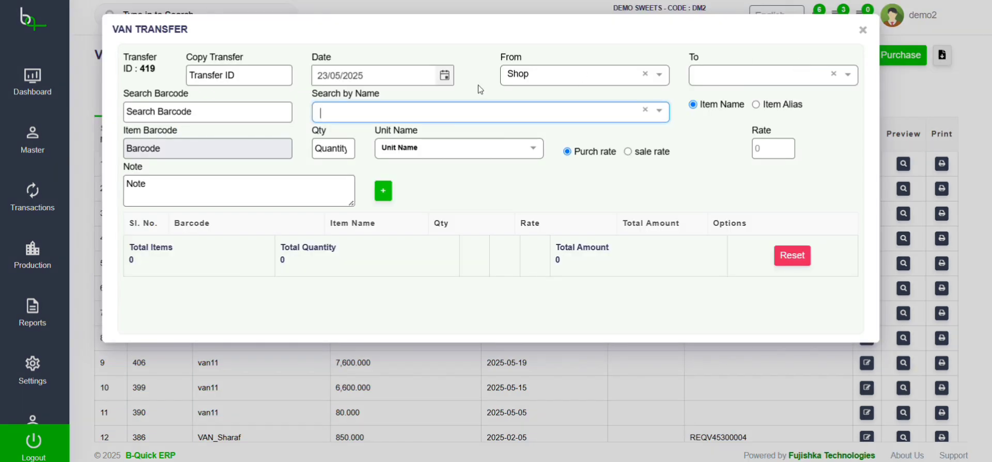
click(414, 79)
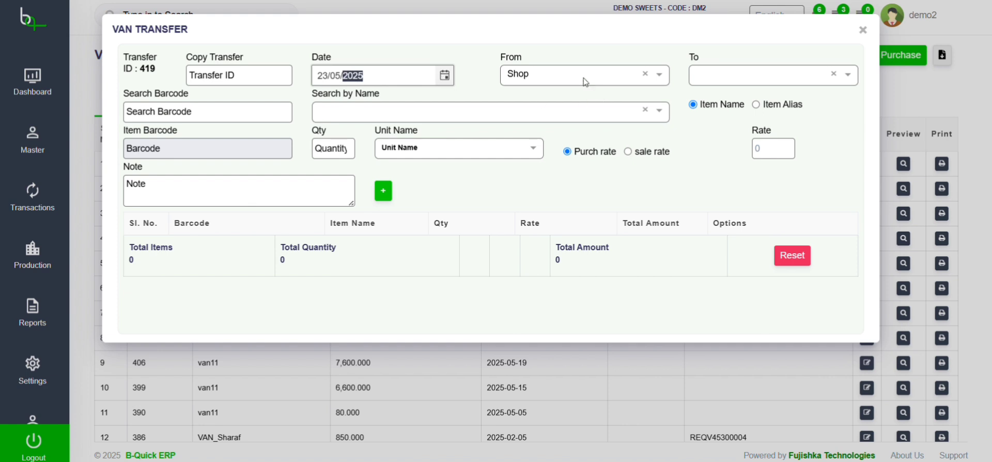
click(729, 79)
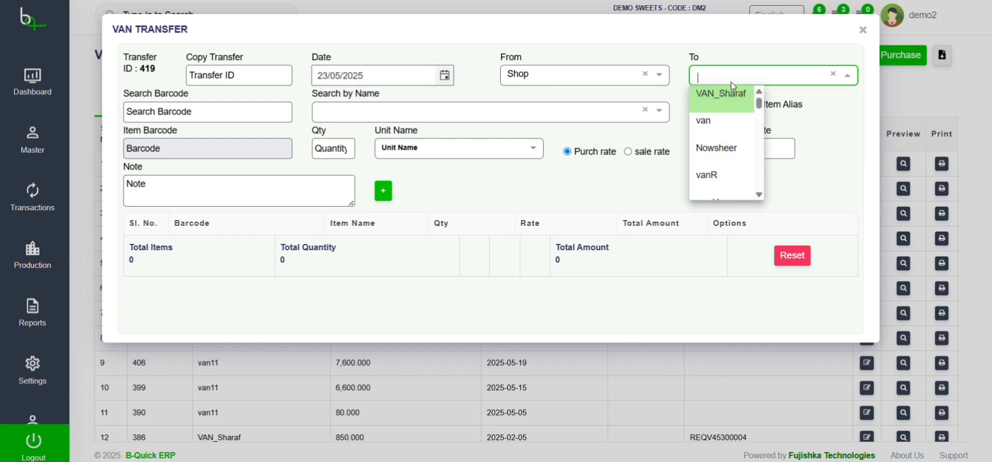
click(723, 127)
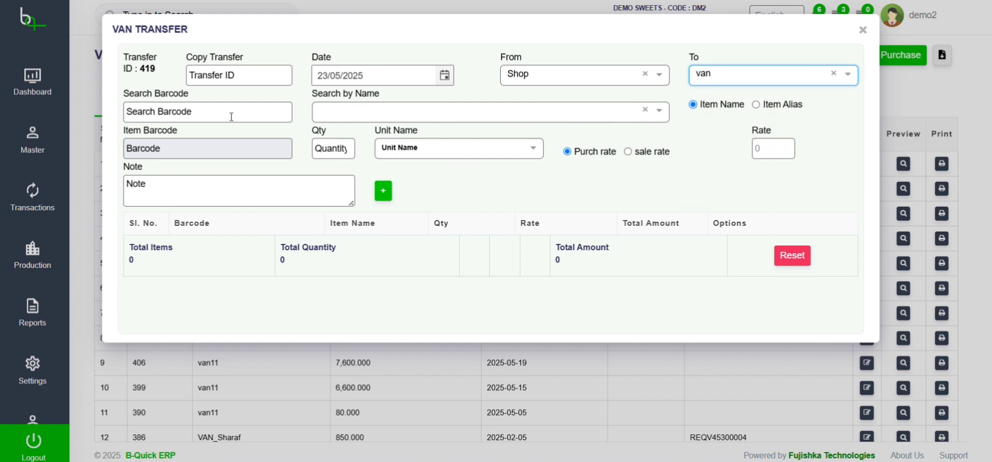
- Add WATER BOTTLE with quantity 100 in unit PIECE to the transfer, and submit the transfer
click(320, 112)
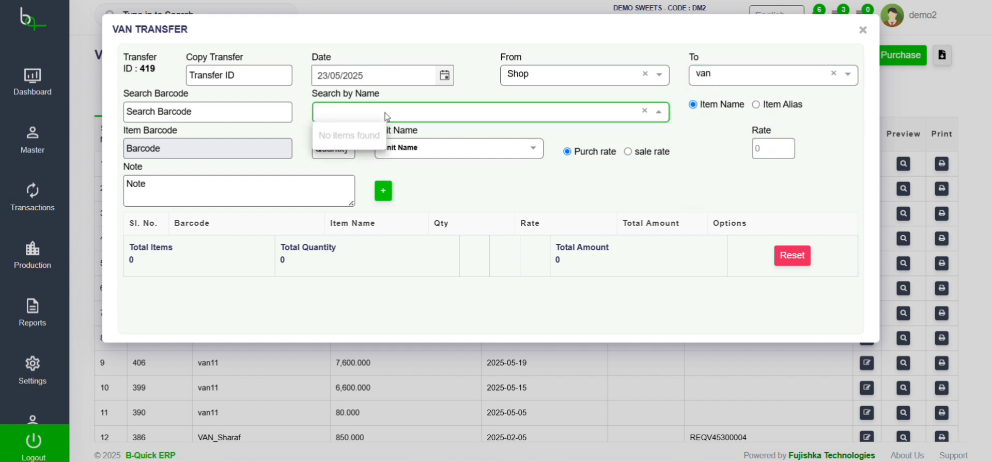
text(wat)
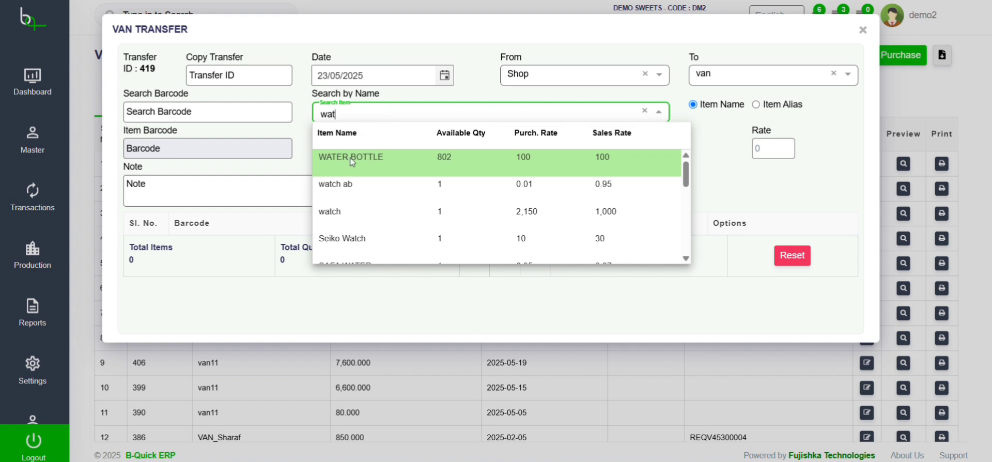
click(352, 164)
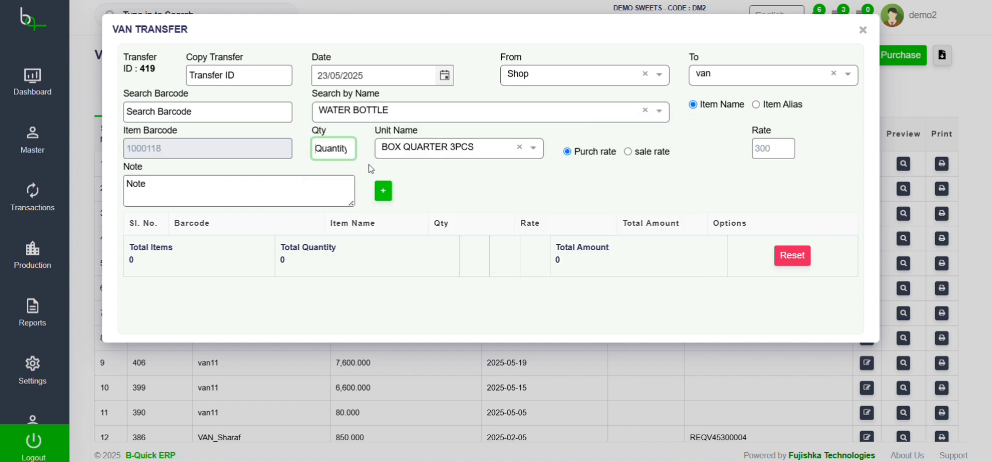
click(335, 150)
text(1)
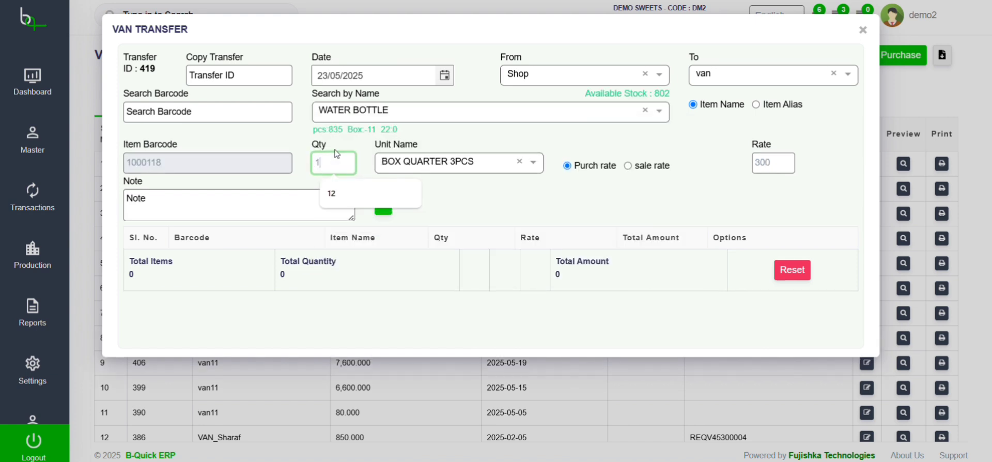
text(00)
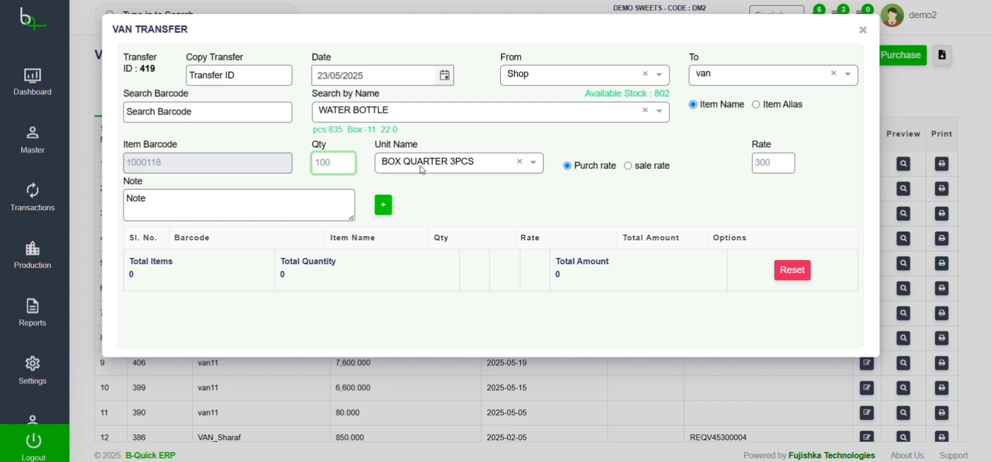
click(429, 164)
click(423, 184)
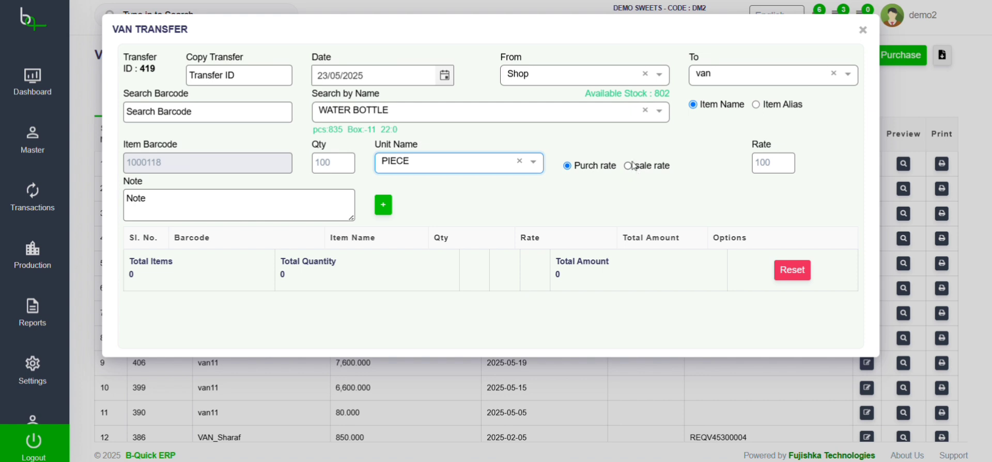
click(384, 206)
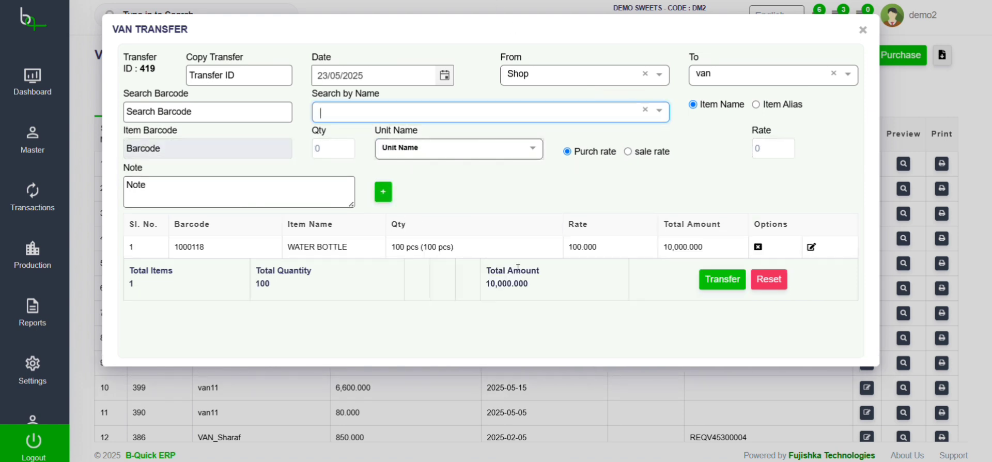
click(731, 289)
click(552, 60)
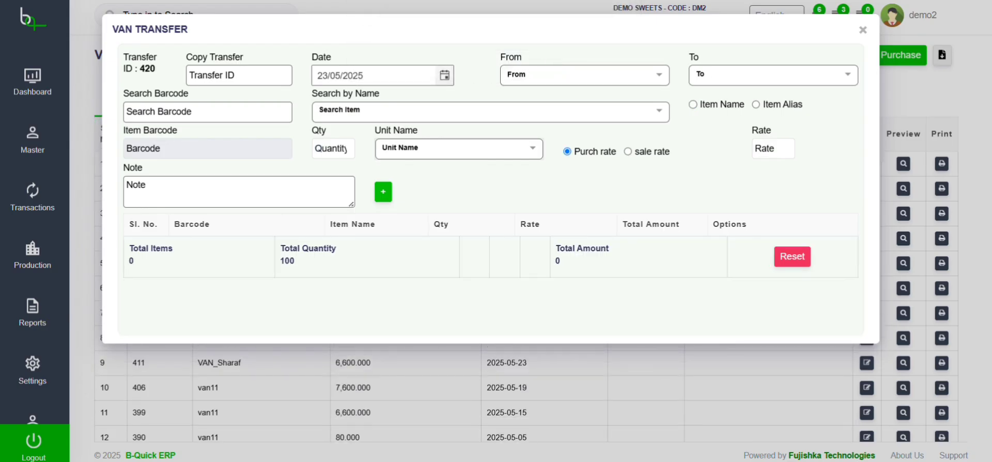
- Create another van transfer by copying the items of transfer ID 418
click(239, 80)
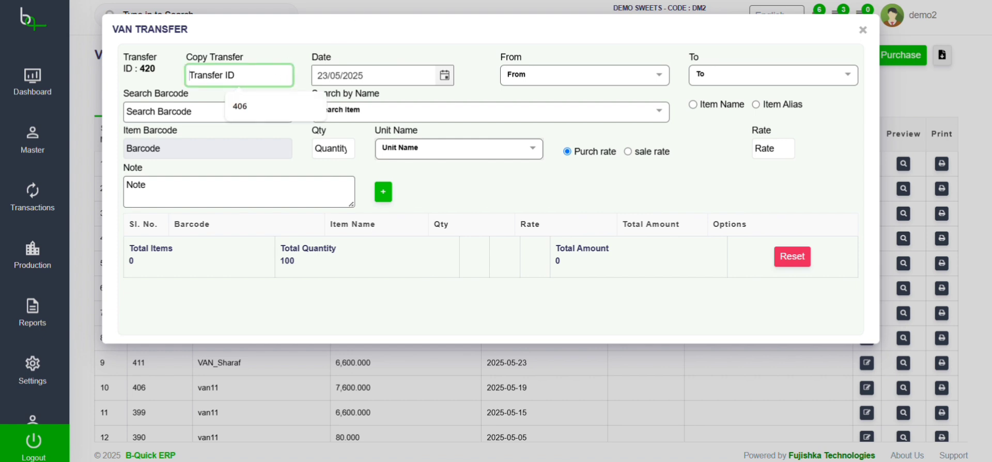
key(Escape)
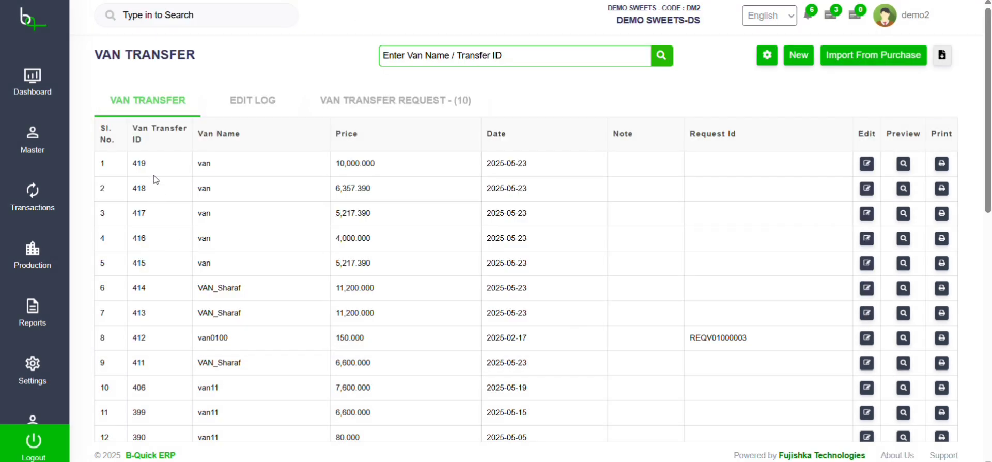
double_click(140, 190)
key(ctrl+c)
click(799, 55)
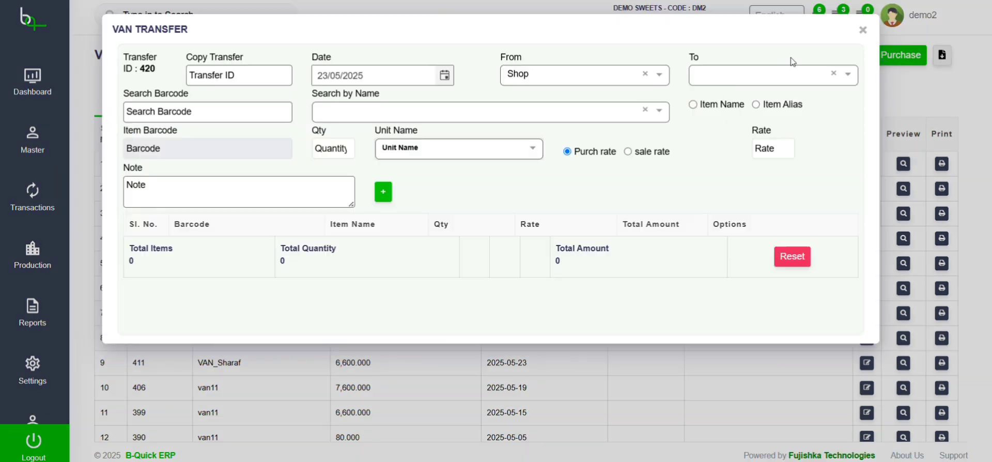
click(237, 72)
key(ctrl+v)
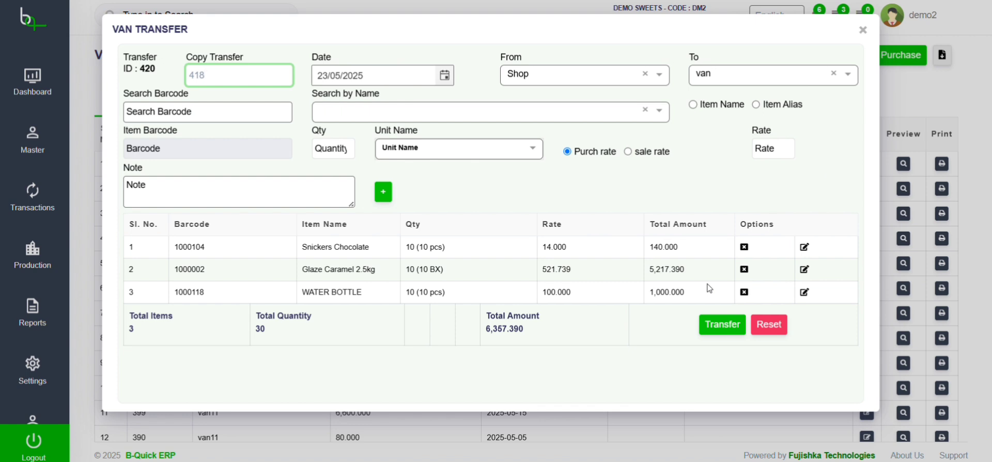
click(452, 34)
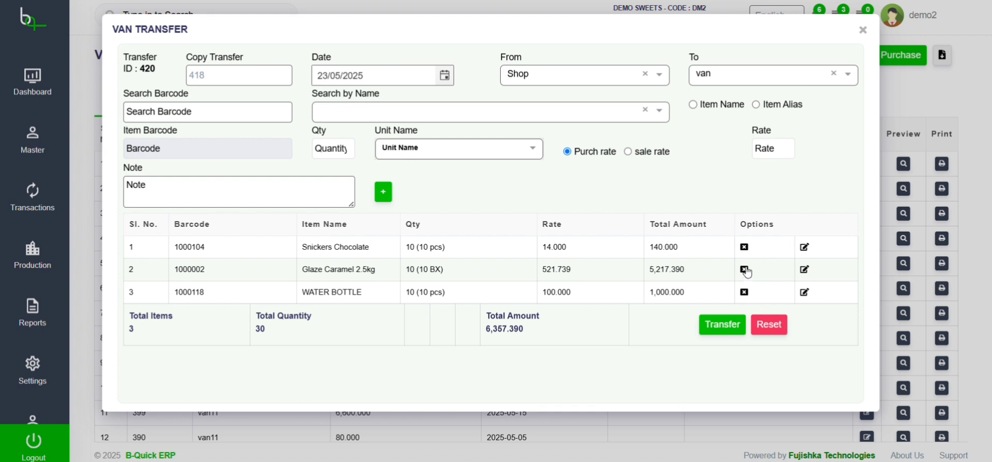
- Change the copied transfer's destination to VAN_Sharaf and submit it
click(720, 324)
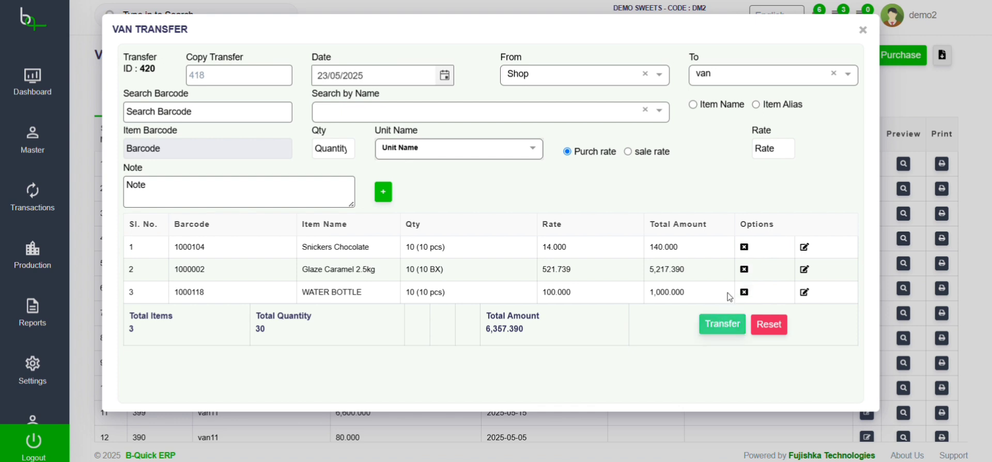
click(773, 73)
click(722, 92)
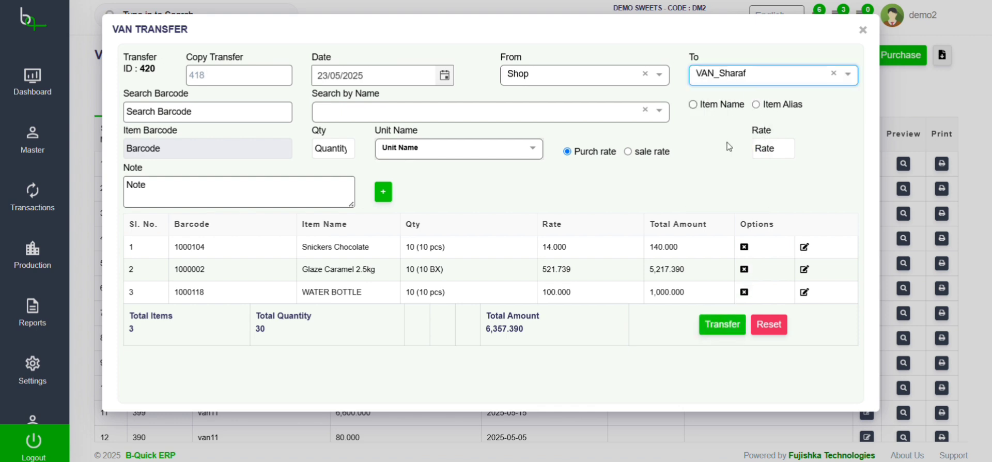
click(723, 324)
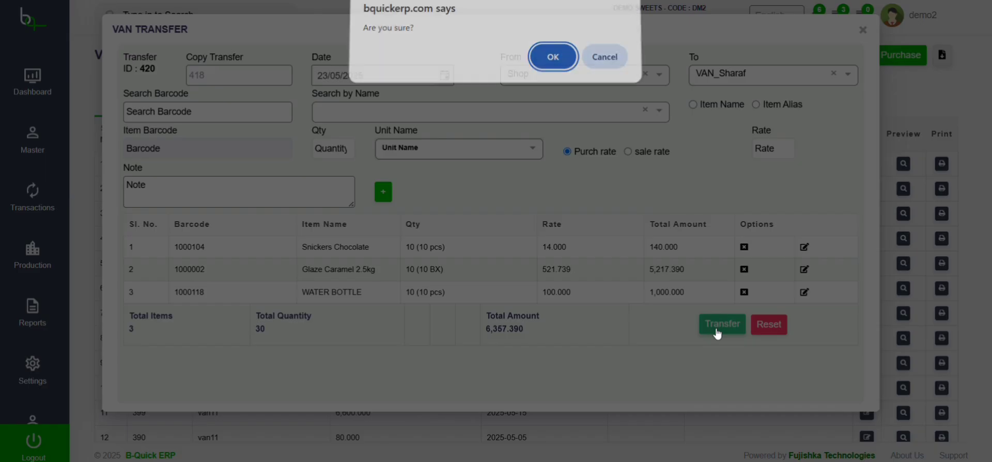
click(562, 67)
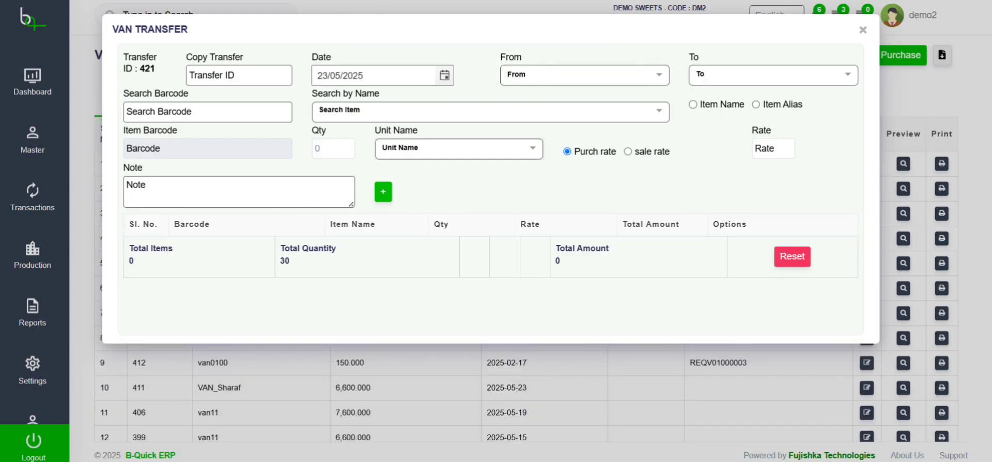
click(861, 30)
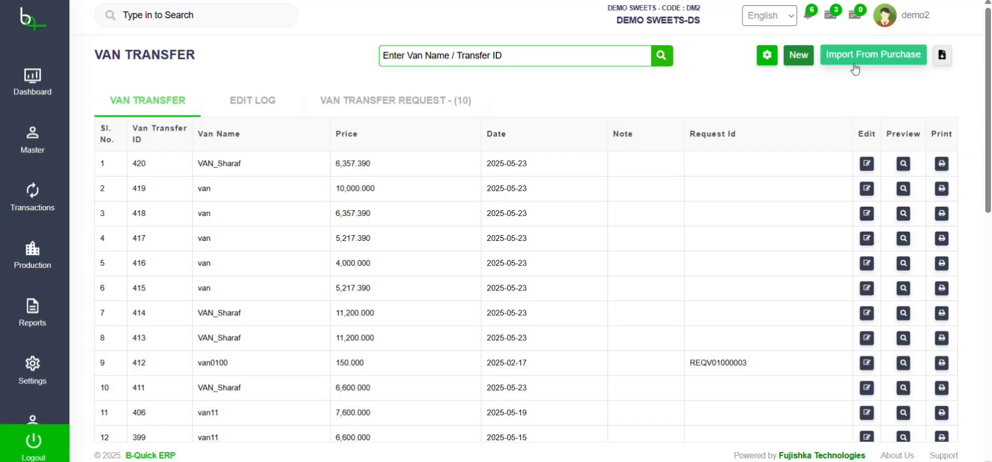
- Import the items for a new van transfer from purchase reference number 1149
click(855, 68)
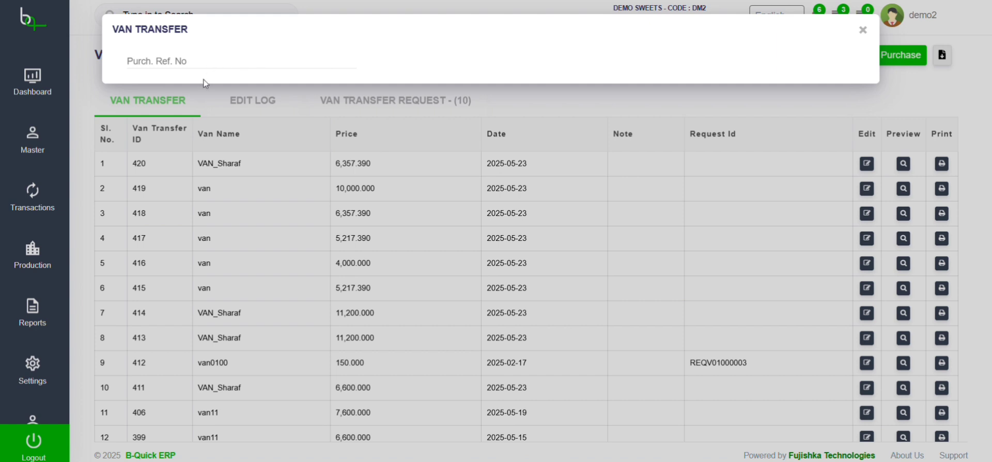
click(166, 61)
text(1149)
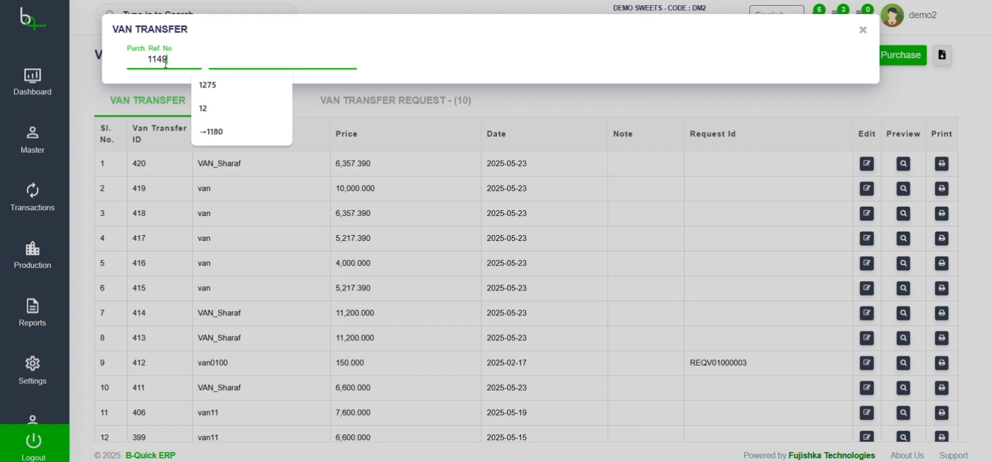
key(Return)
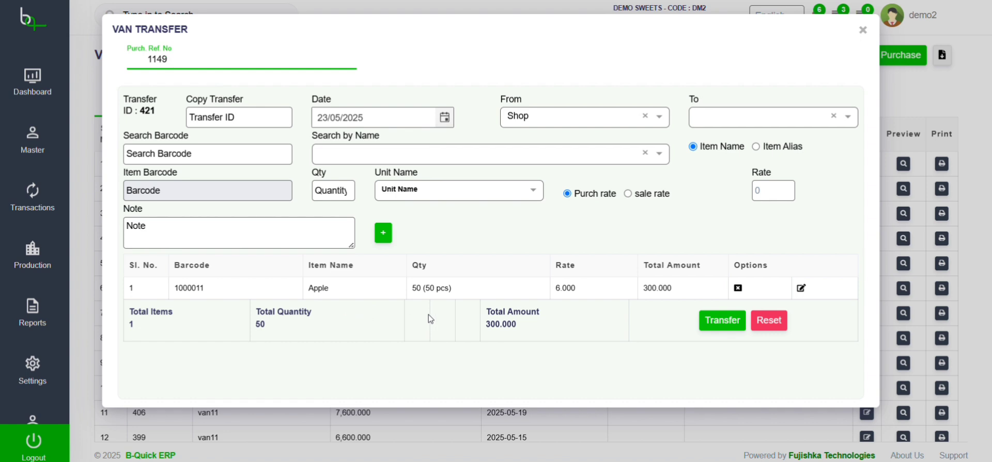
- Set the imported transfer's destination to VAN_Sharaf and submit it
click(513, 293)
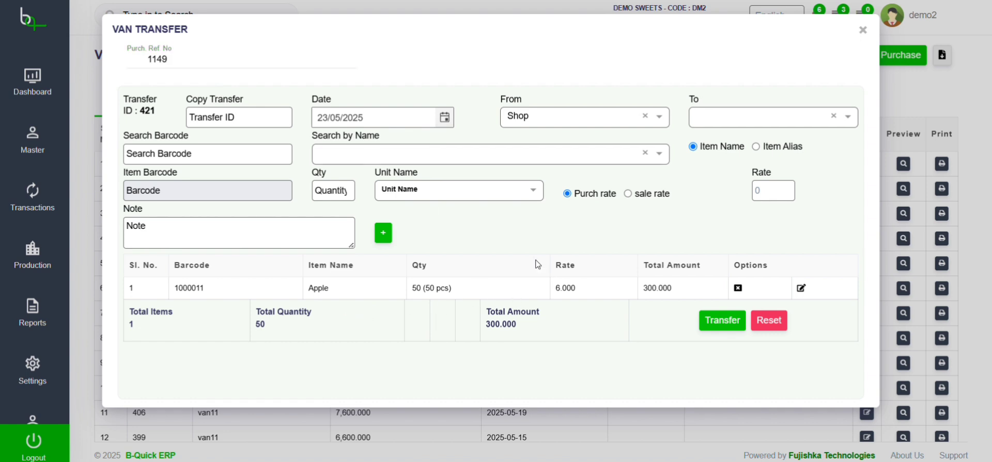
click(424, 153)
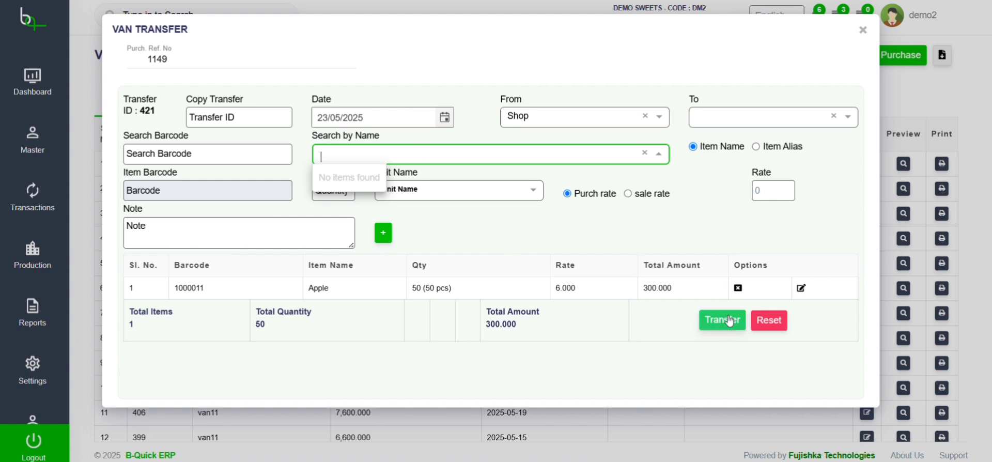
click(740, 121)
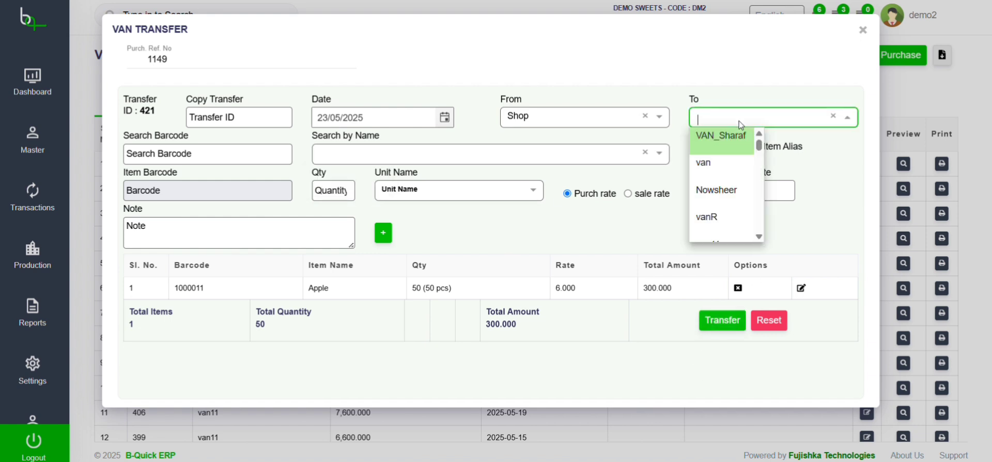
click(719, 147)
click(723, 324)
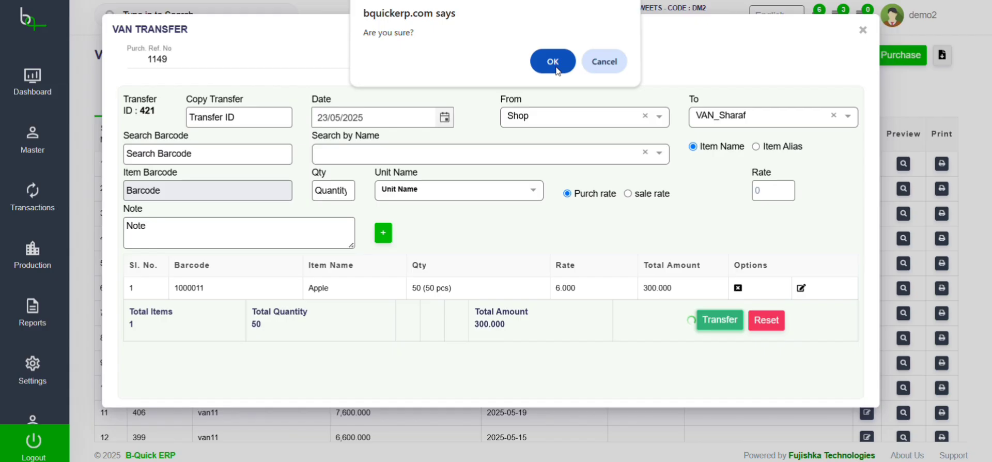
click(548, 62)
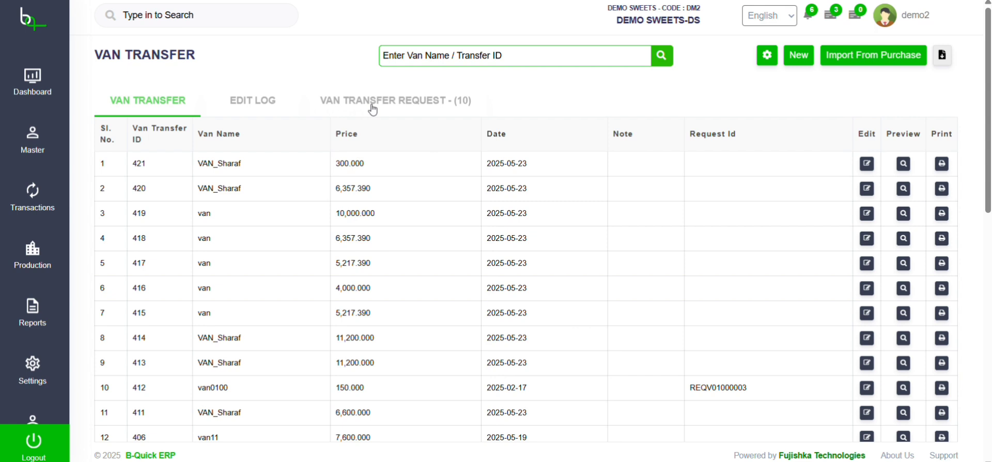
- Review the van transfer requests, their statuses and the available accept, reject and preview options
click(372, 106)
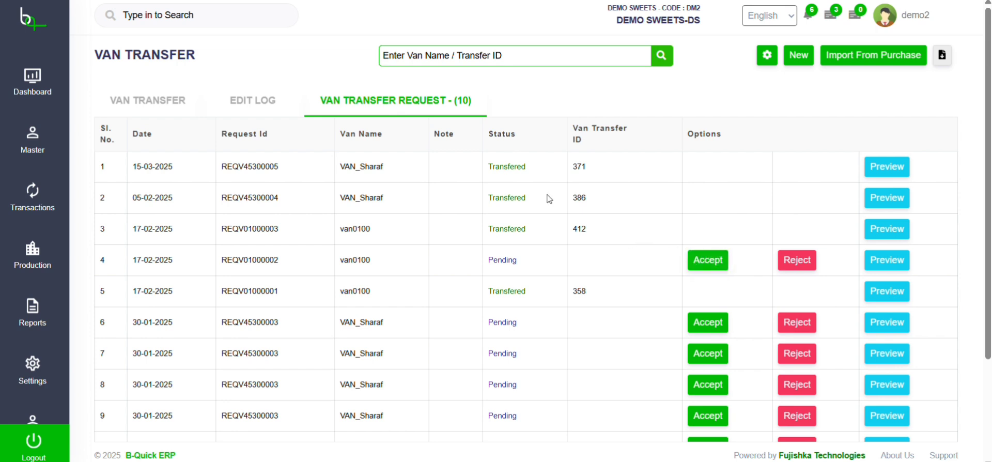
scroll(517, 176, down, 1)
scroll(495, 154, down, 3)
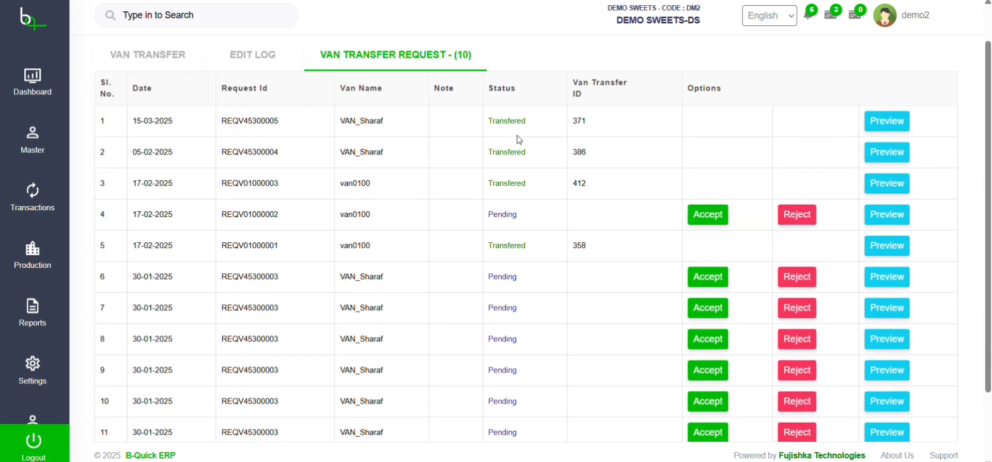
scroll(518, 150, down, 3)
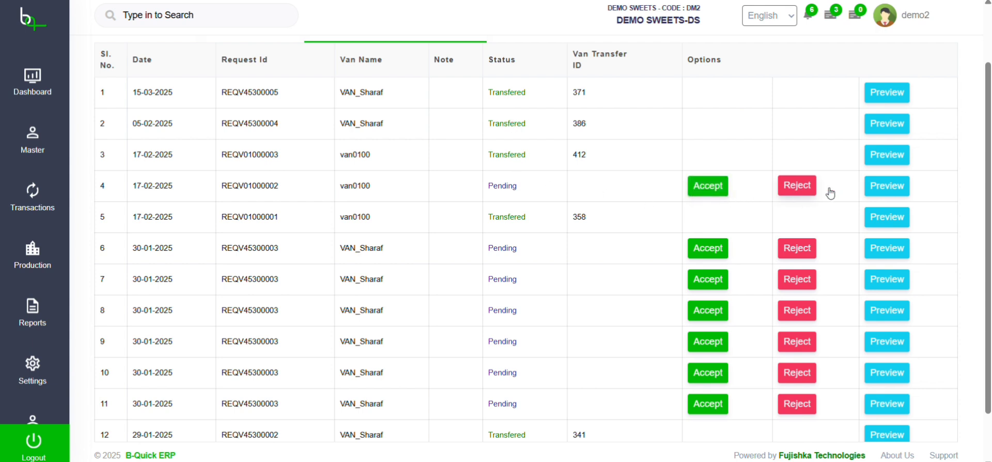
scroll(580, 226, up, 3)
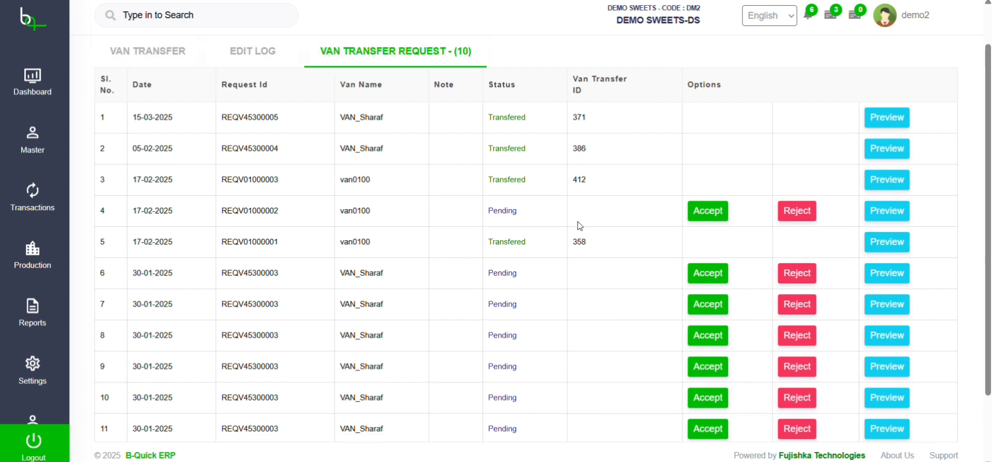
scroll(394, 217, left, 5)
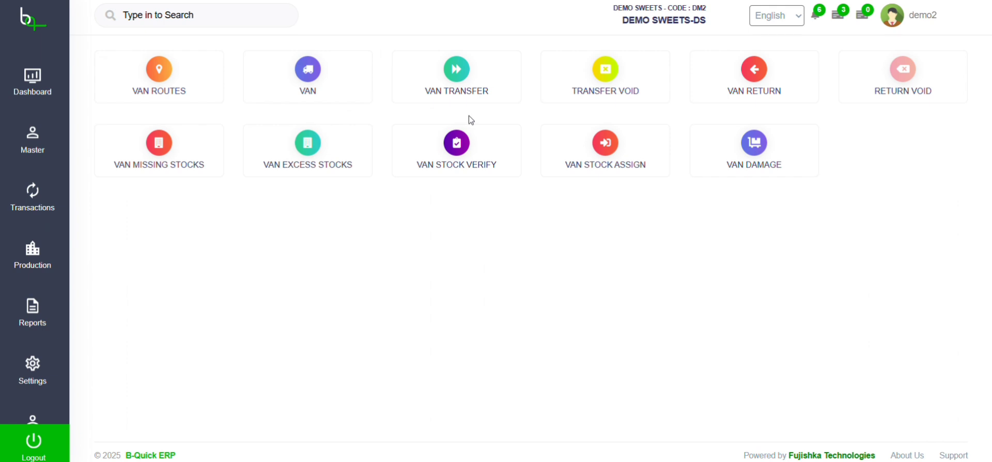
- Start a new transfer void and load the transfer with ID 420
click(588, 82)
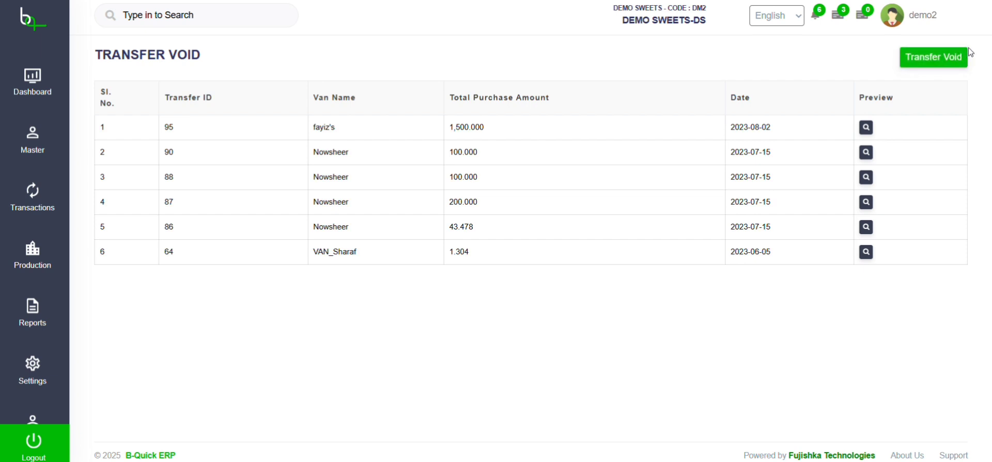
click(952, 56)
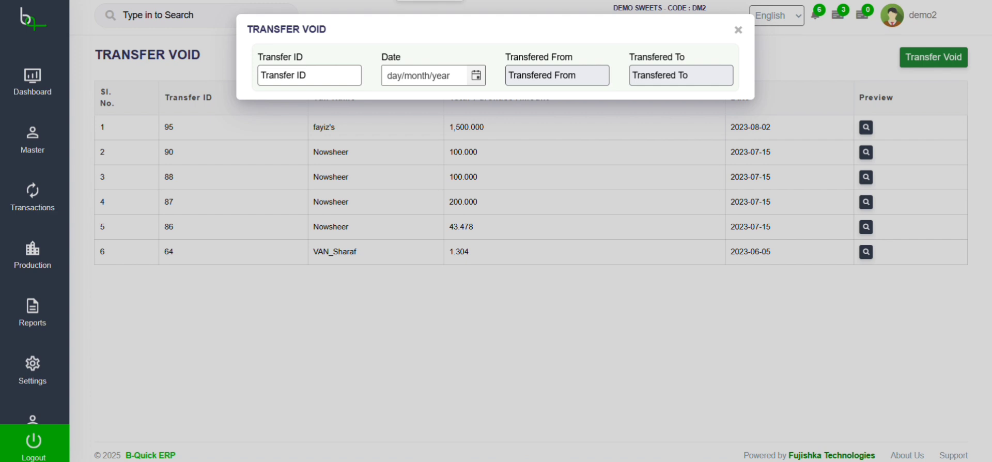
click(299, 80)
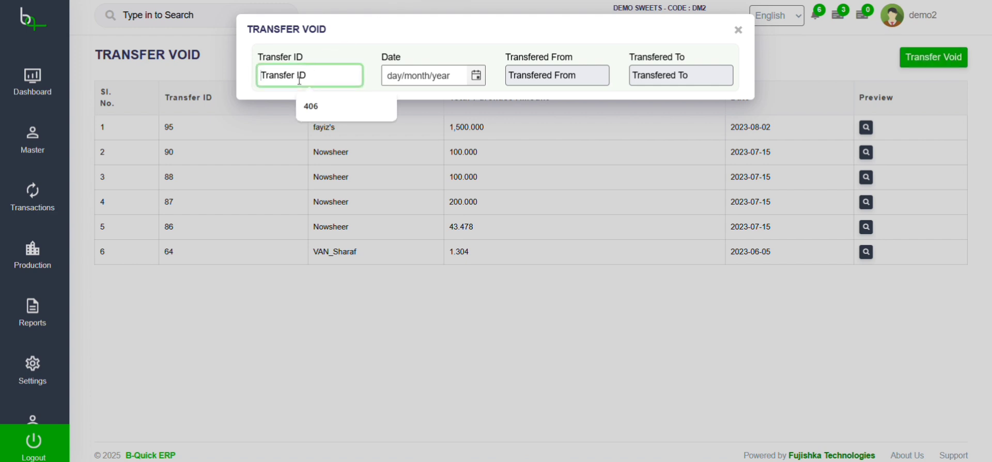
text(420)
key(Return)
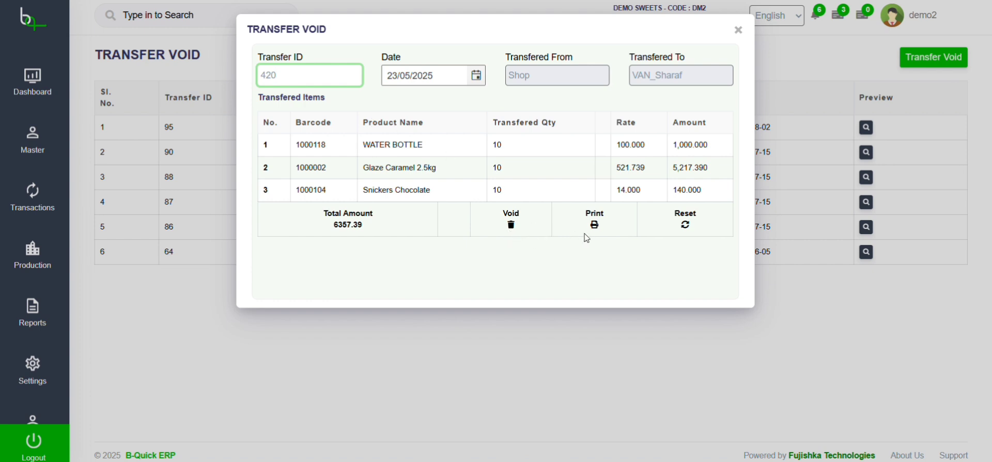
- Void the loaded transfer, confirm the void and return to the van operations overview
click(511, 226)
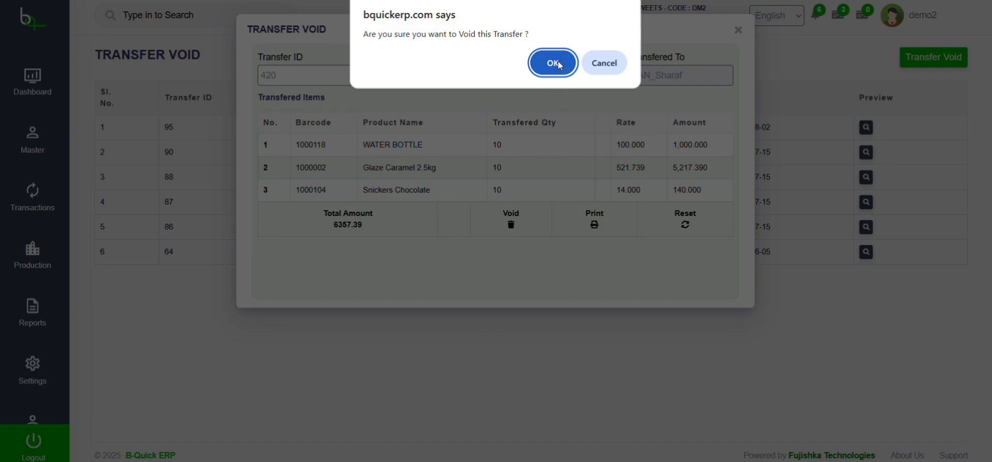
click(554, 63)
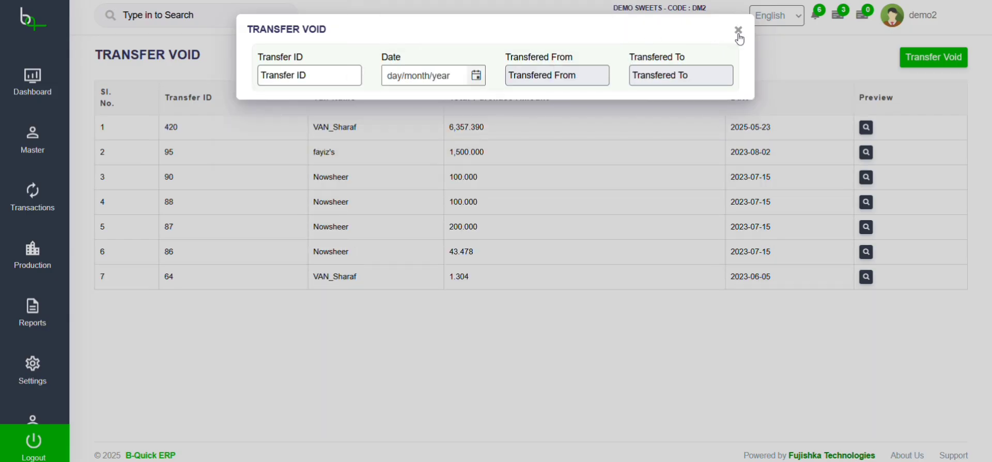
click(738, 31)
key(alt+Left)
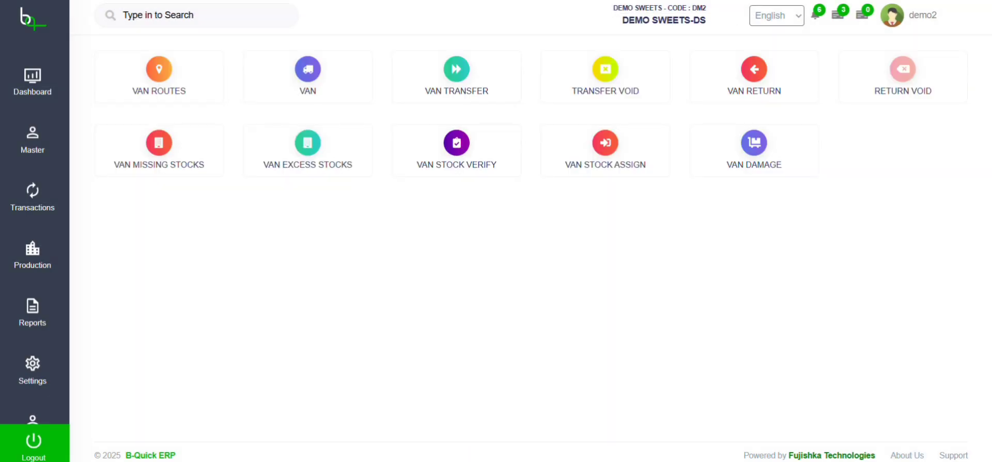
- Open the Van Transfer Item report among the van reports
click(39, 321)
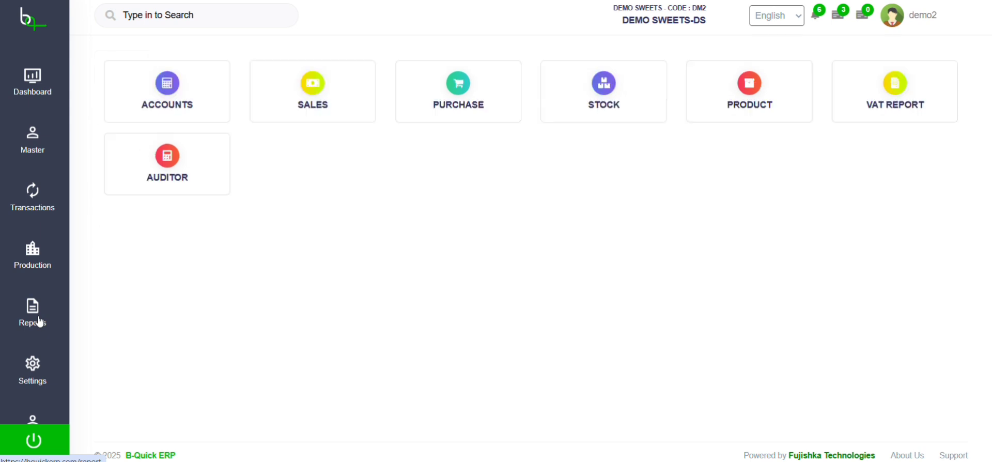
click(631, 191)
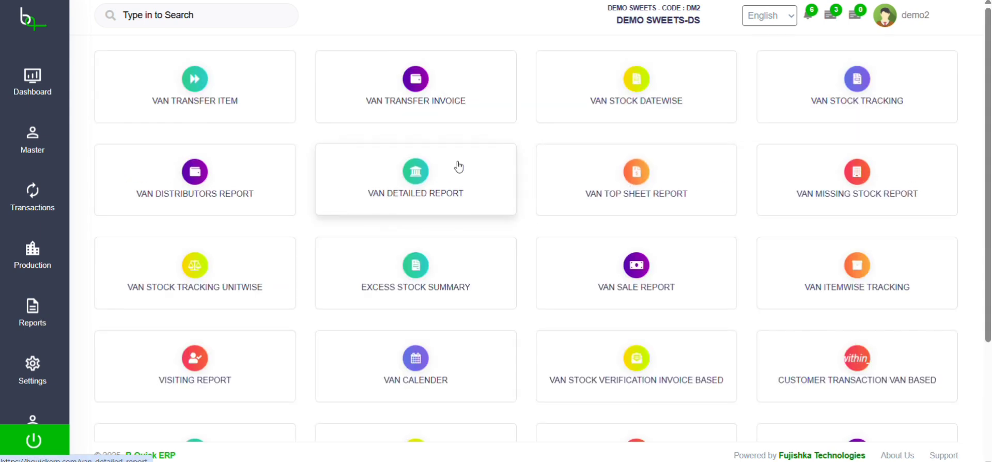
click(258, 120)
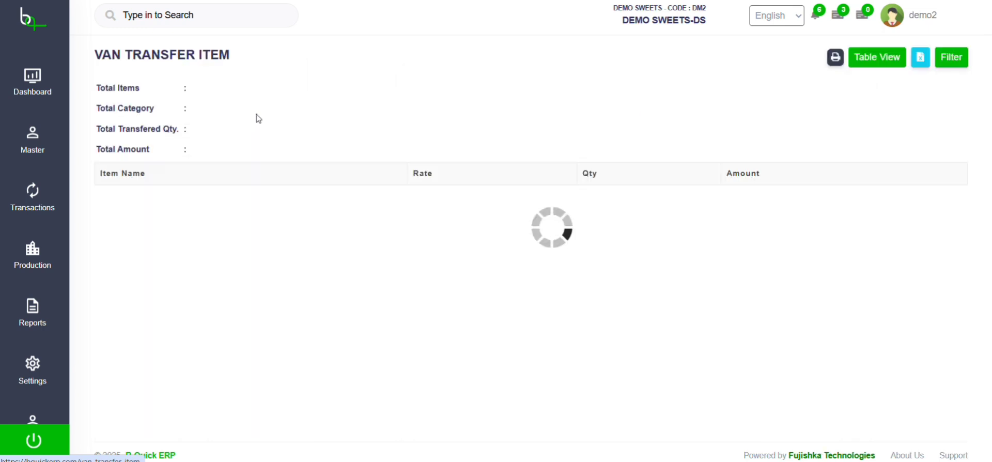
- Filter the Van Transfer Item report by the van named "van", review the transferred items and return to the van reports
click(965, 58)
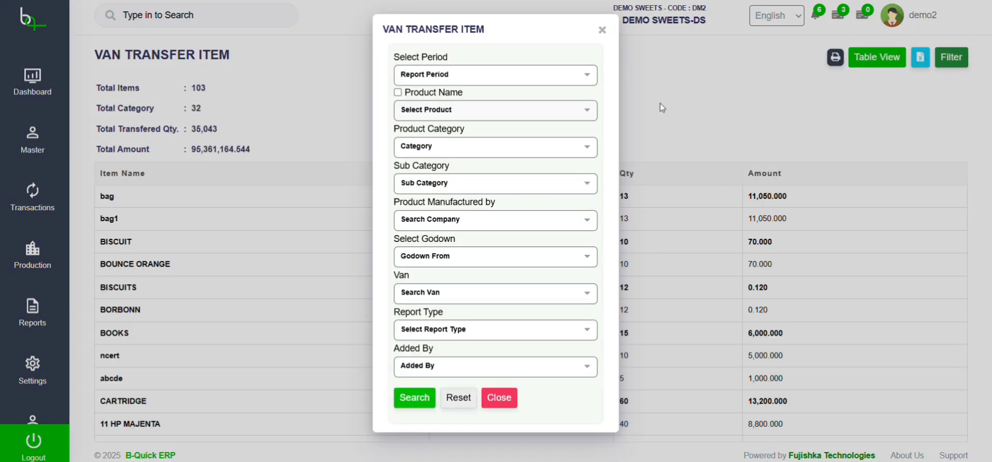
click(434, 300)
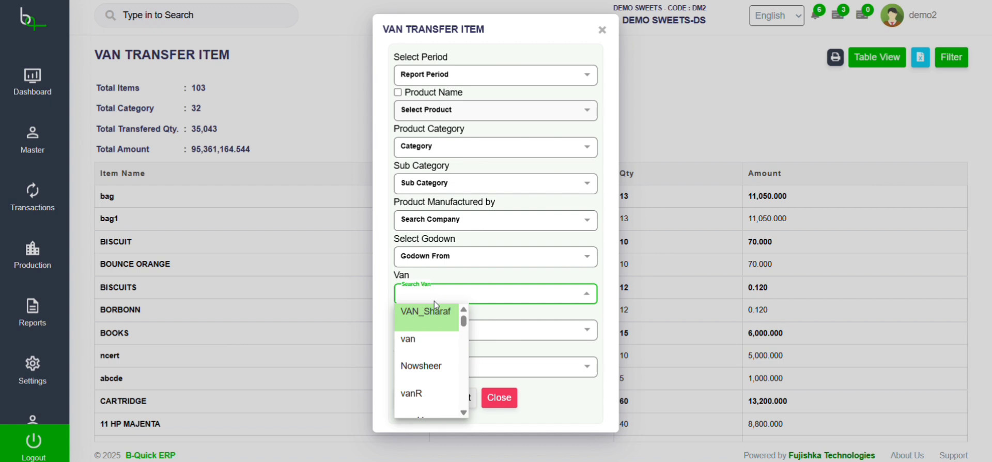
click(421, 341)
click(411, 398)
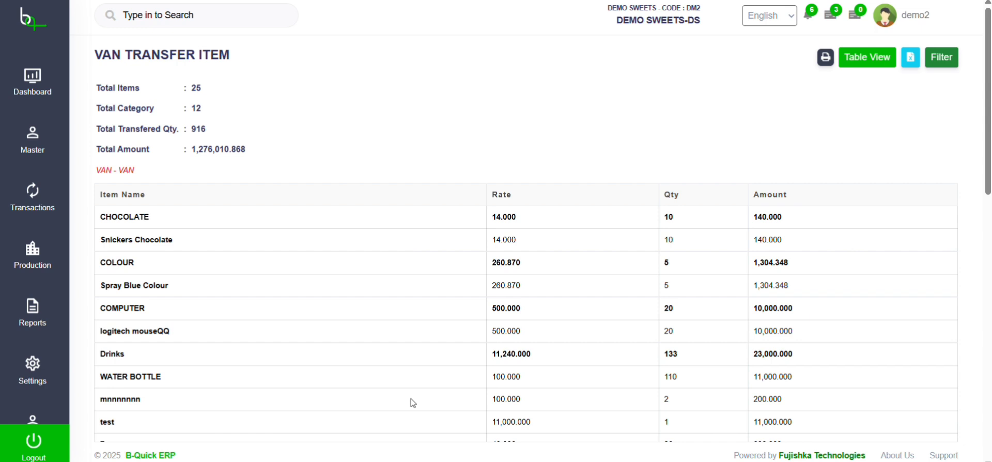
scroll(411, 399, down, 5)
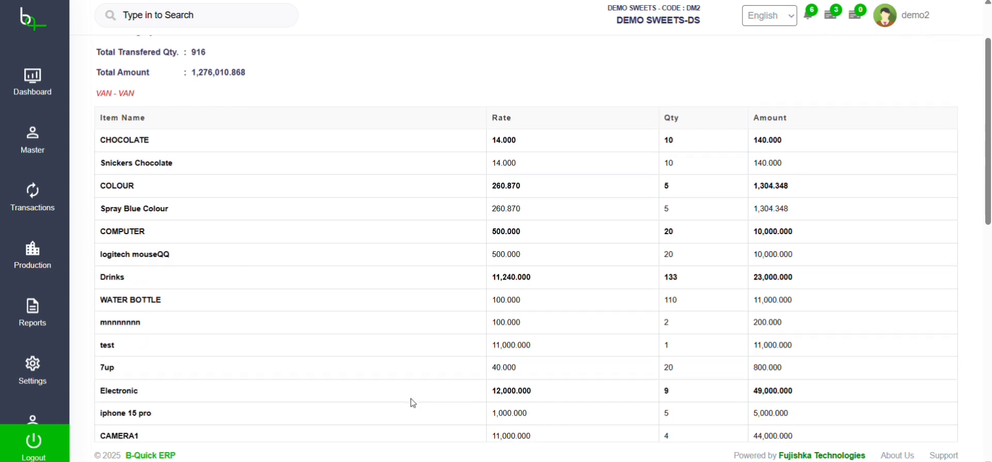
scroll(411, 399, up, 5)
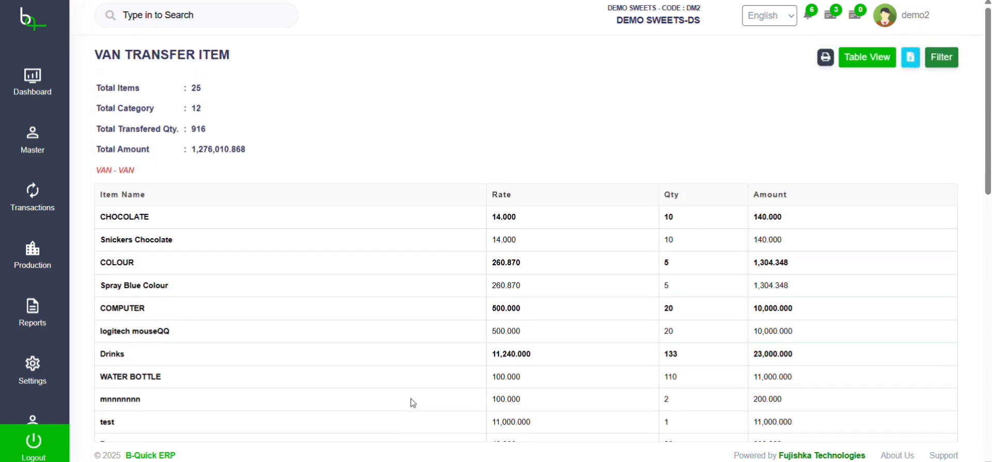
scroll(411, 398, left, 5)
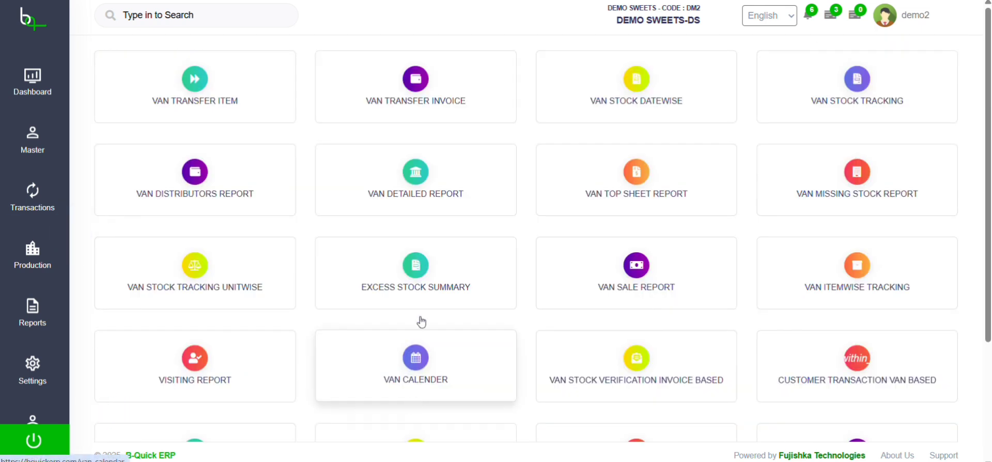